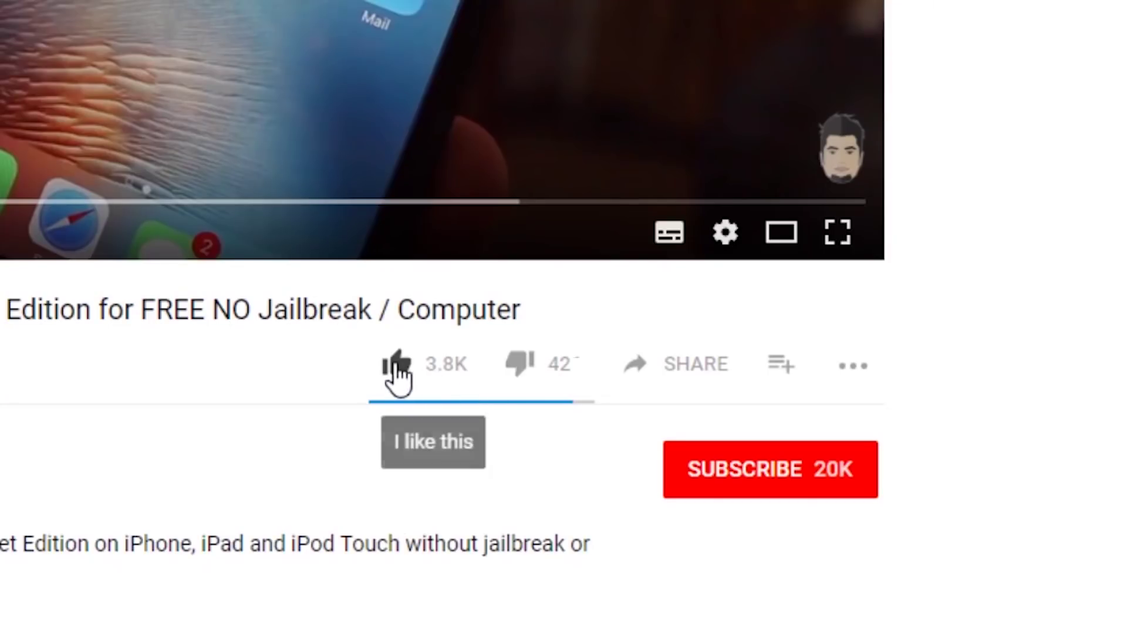
Like the video, subscribe to the channel and enable its upload notifications.
left_click(398, 374)
left_click(724, 480)
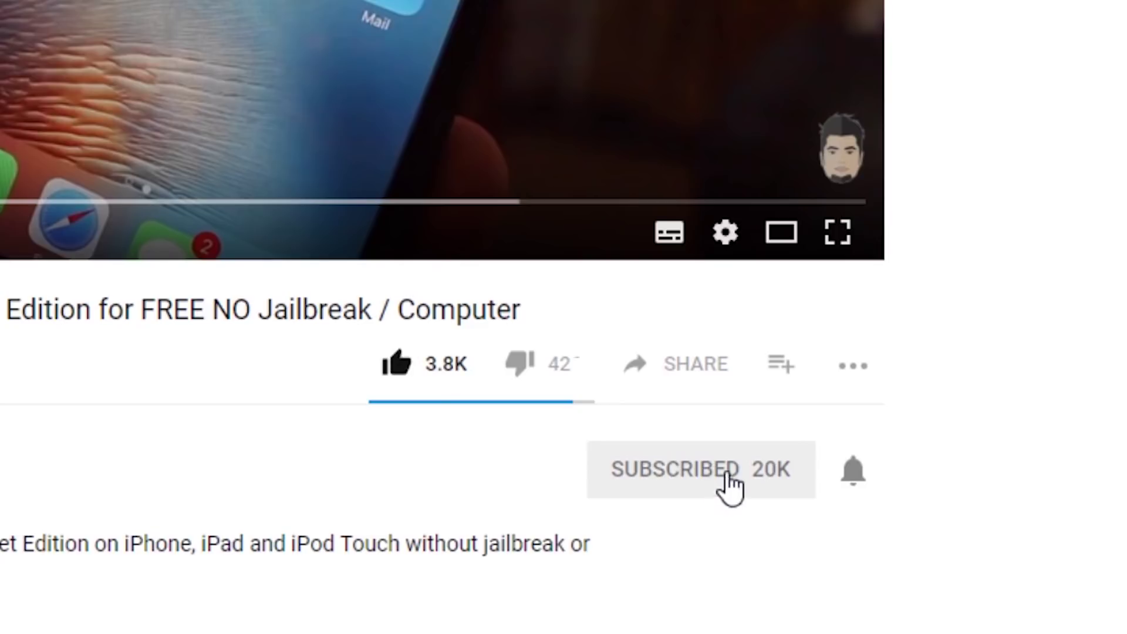
left_click(854, 473)
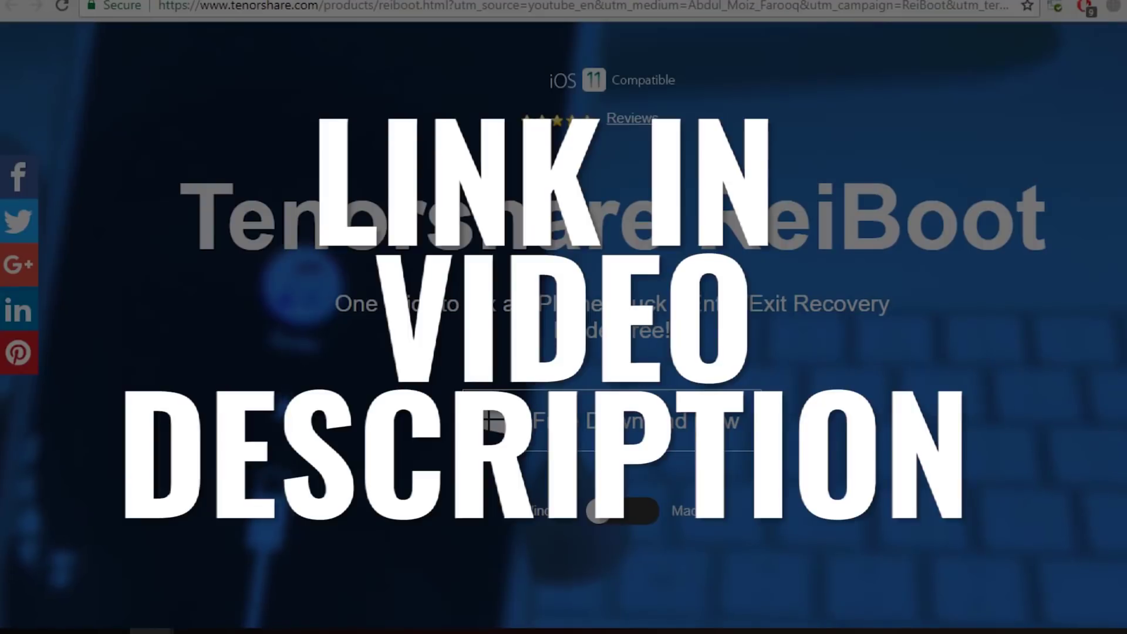
scroll(312, 441, "down", 1)
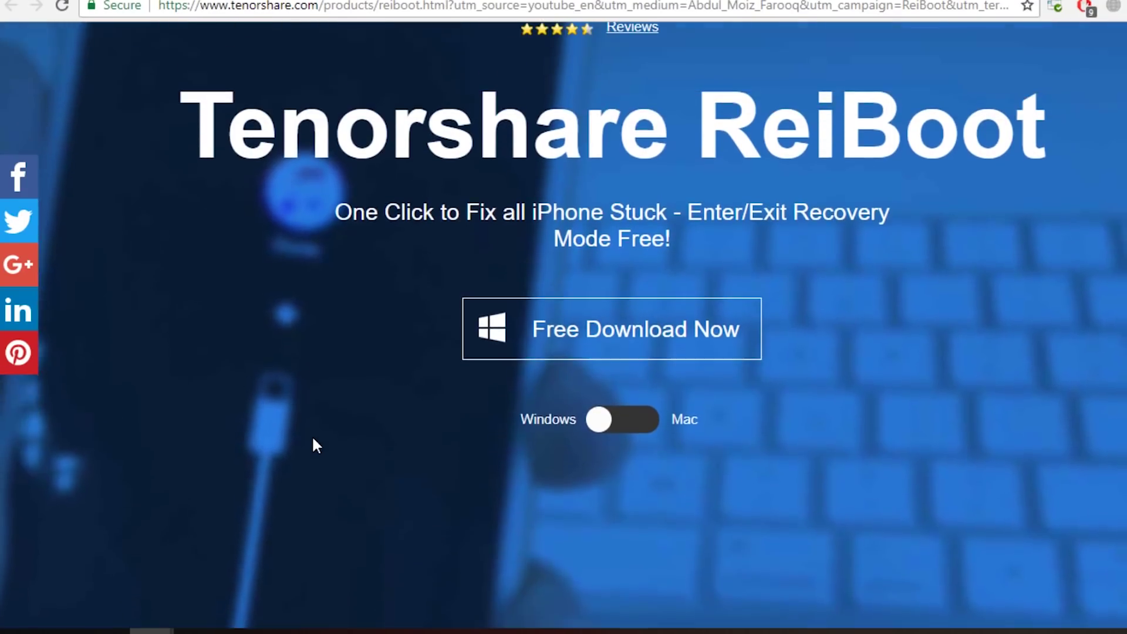
Start the free download of the ReiBoot Windows installer from the product page.
left_click(610, 421)
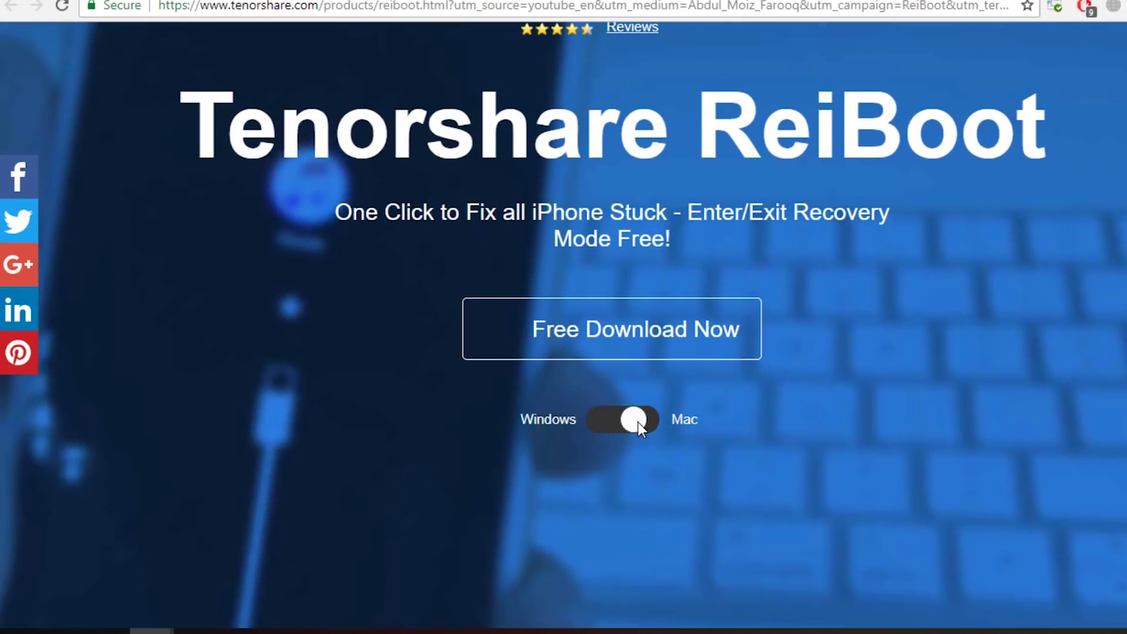
left_click(652, 337)
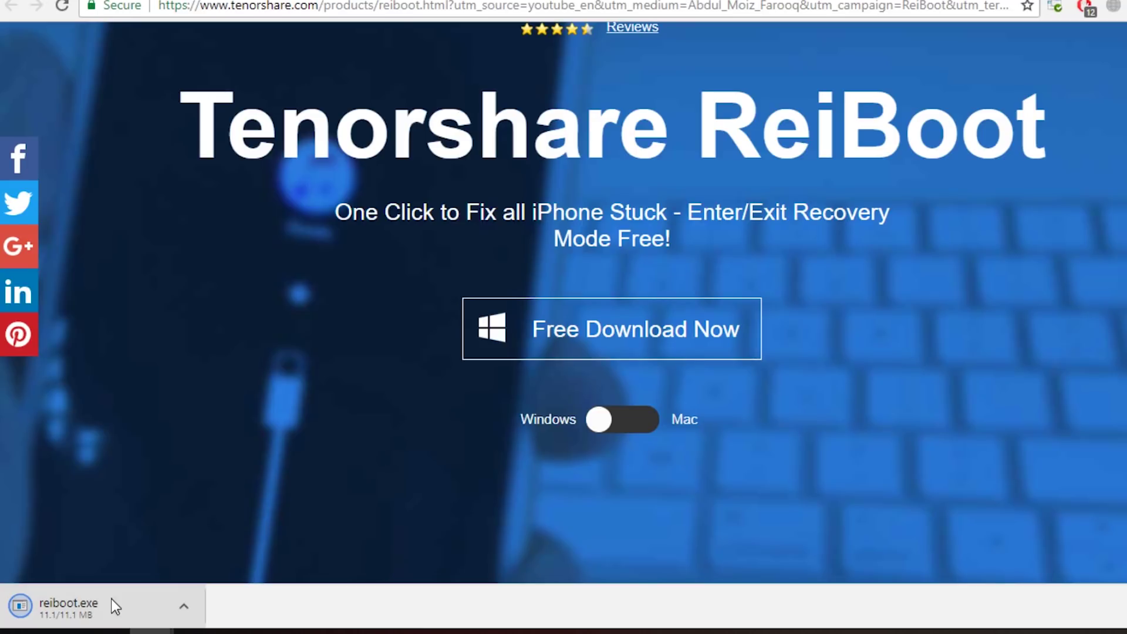
Run reiboot.exe, install ReiBoot in English with a desktop shortcut, and launch it.
left_click(111, 598)
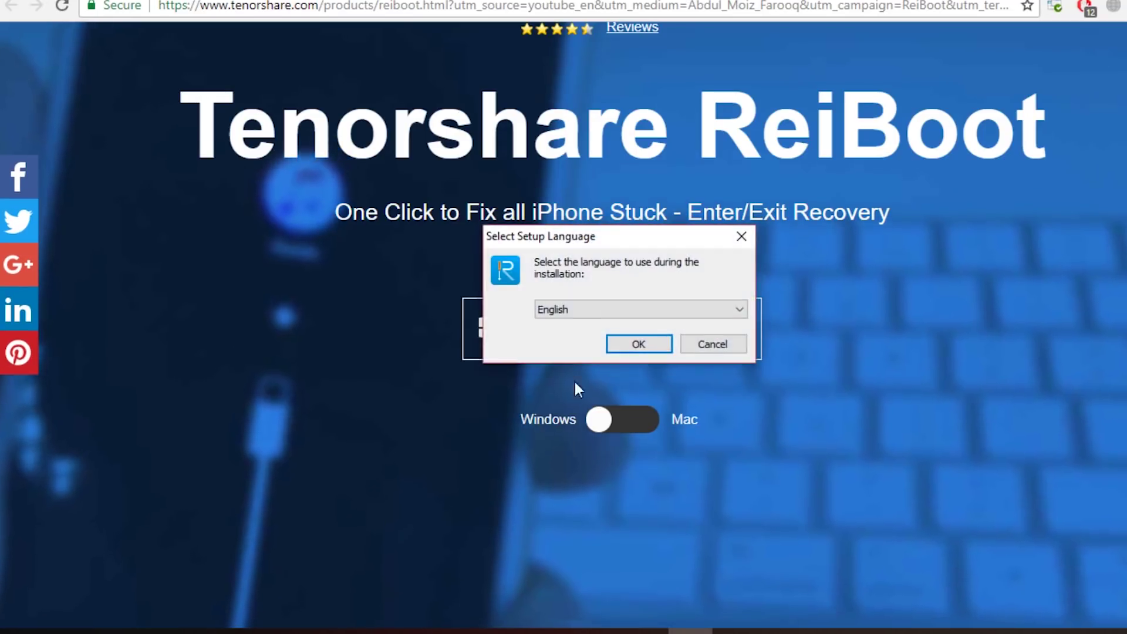
left_click(627, 344)
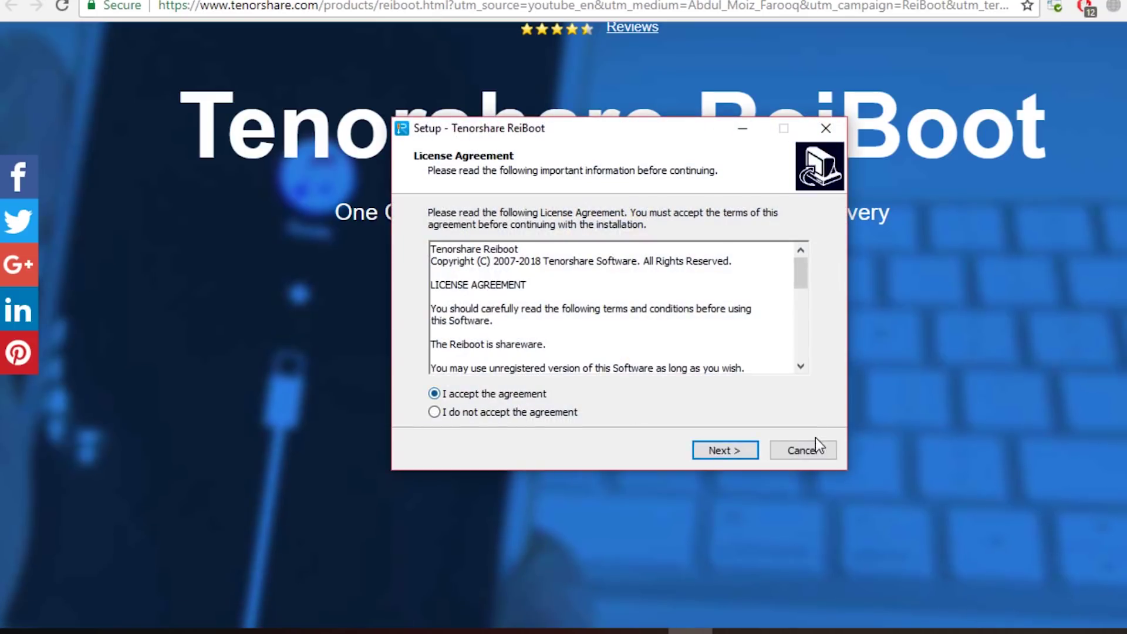
left_click(741, 444)
left_click(740, 444)
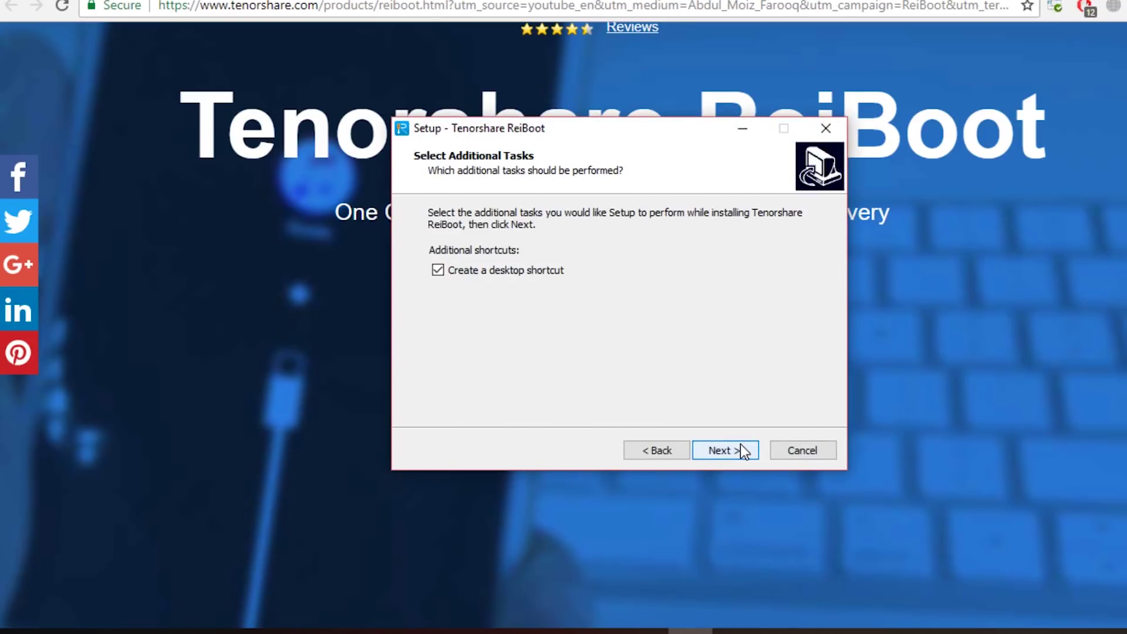
left_click(741, 450)
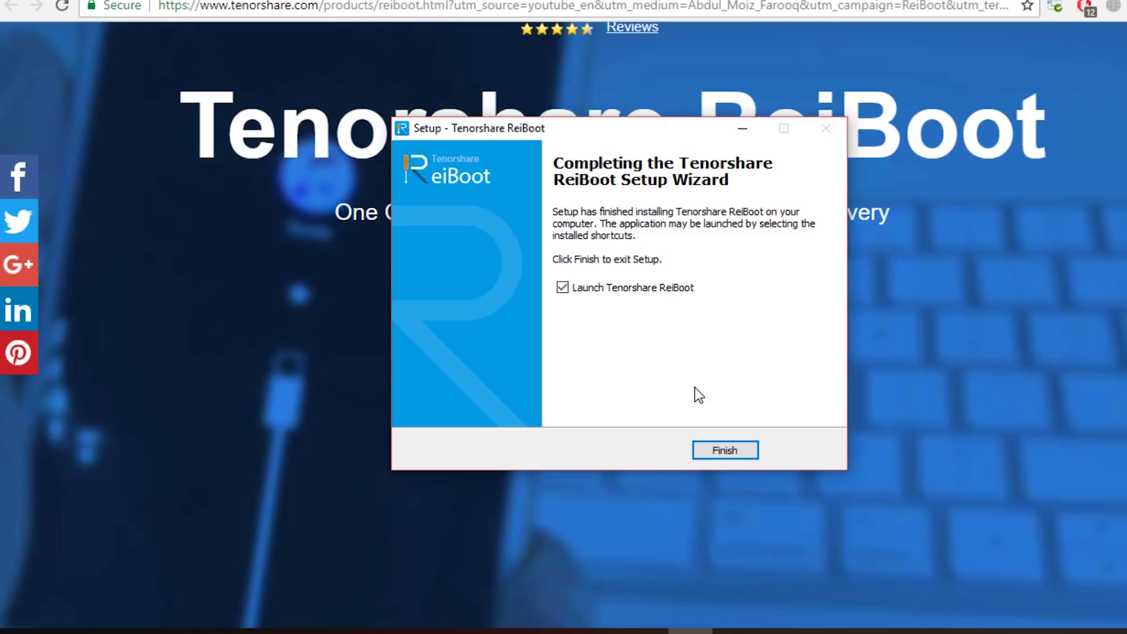
left_click(719, 450)
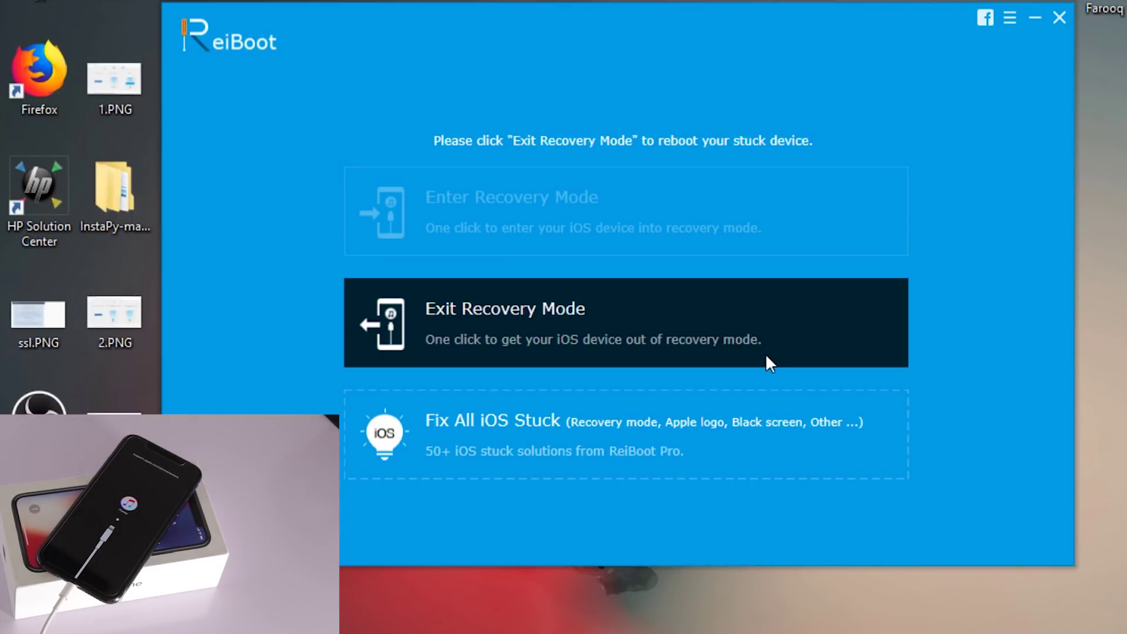
Exit recovery mode on the connected iPhone X so it boots to its lock screen.
left_click(765, 361)
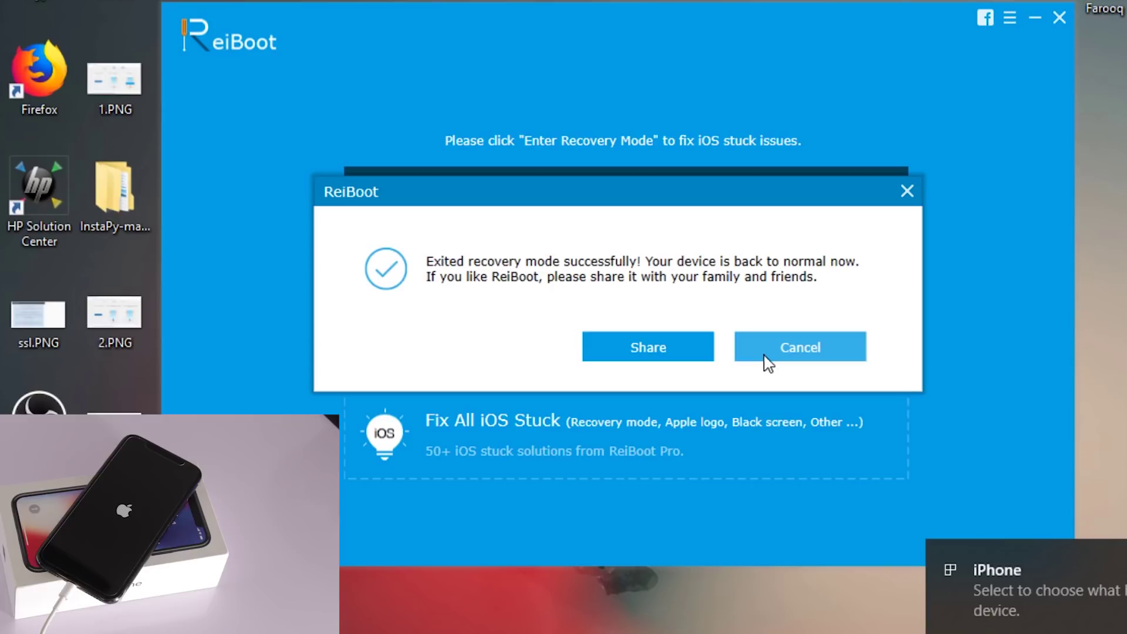
Dismiss the success message and show the Fix All iOS Stuck catalogue of screen-stuck problems.
left_click(766, 362)
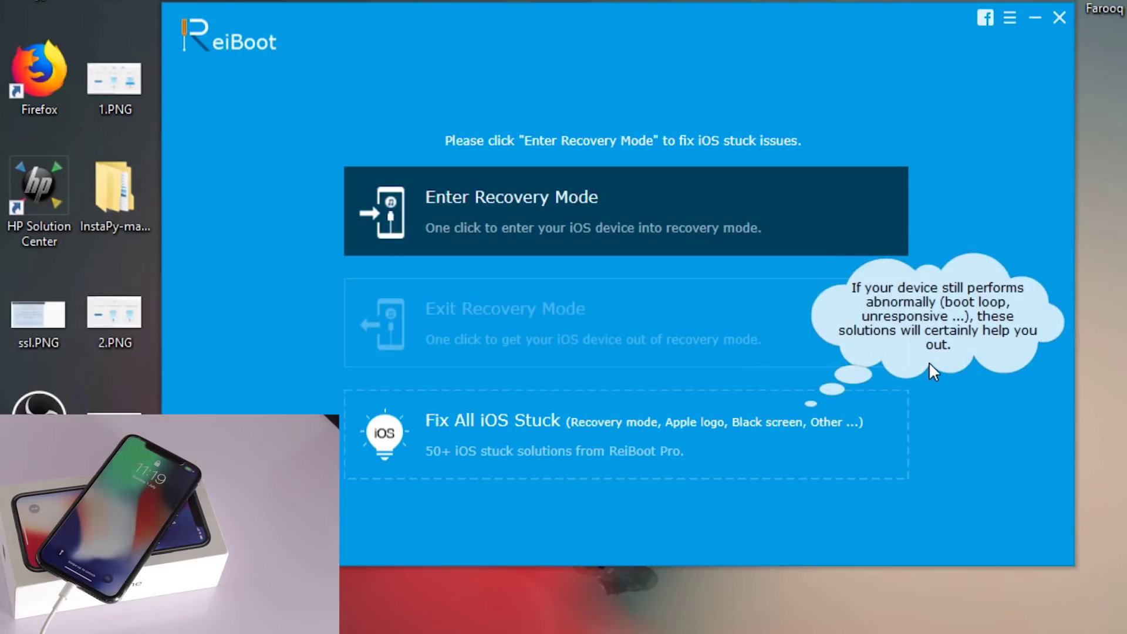
left_click(751, 436)
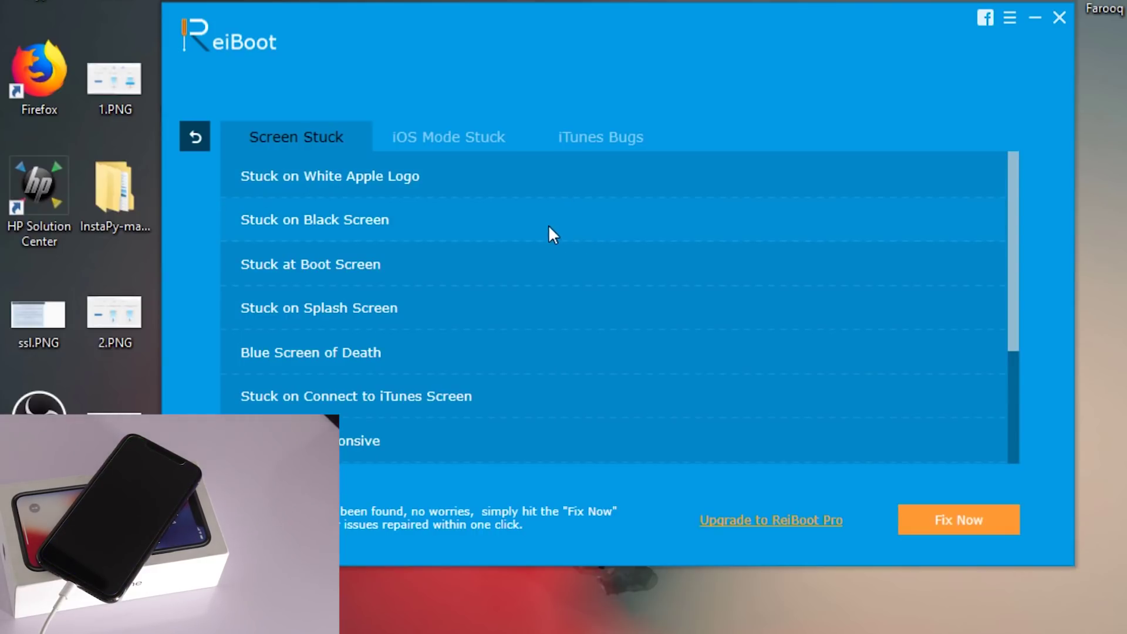
scroll(547, 227, "down", 5)
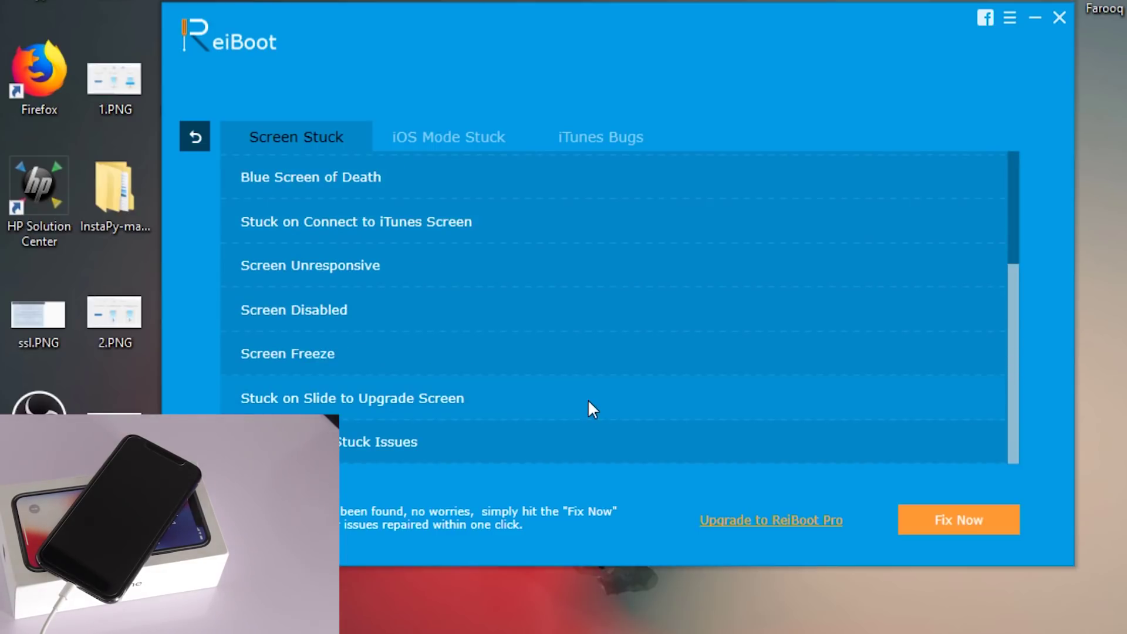
scroll(587, 395, "up", 2)
scroll(589, 380, "up", 2)
scroll(588, 377, "down", 2)
scroll(589, 374, "down", 2)
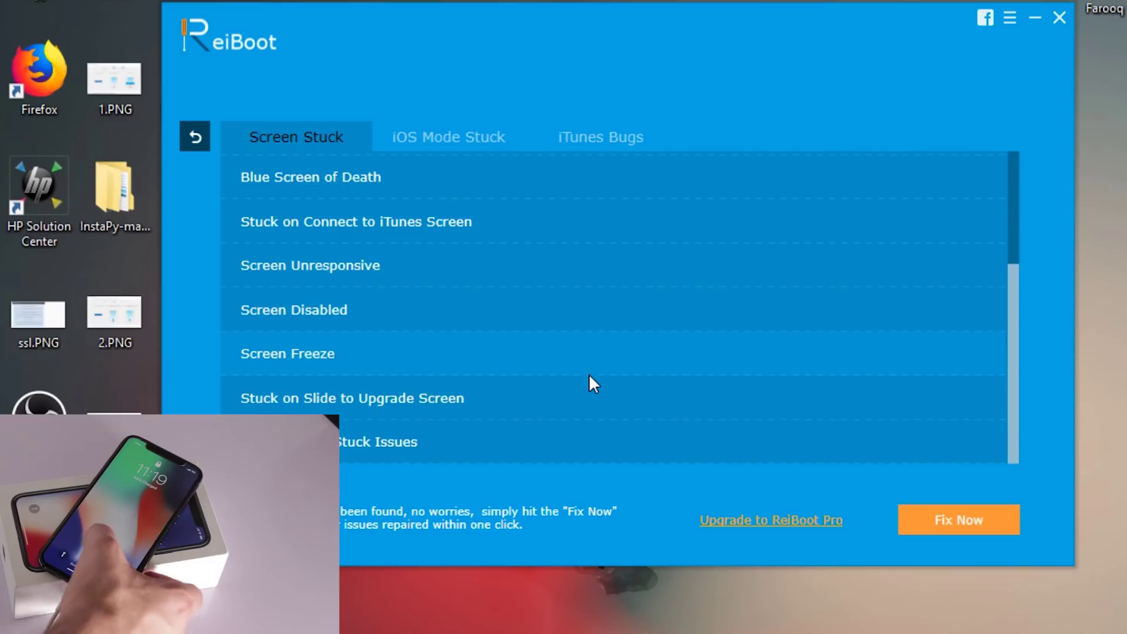
scroll(589, 374, "up", 4)
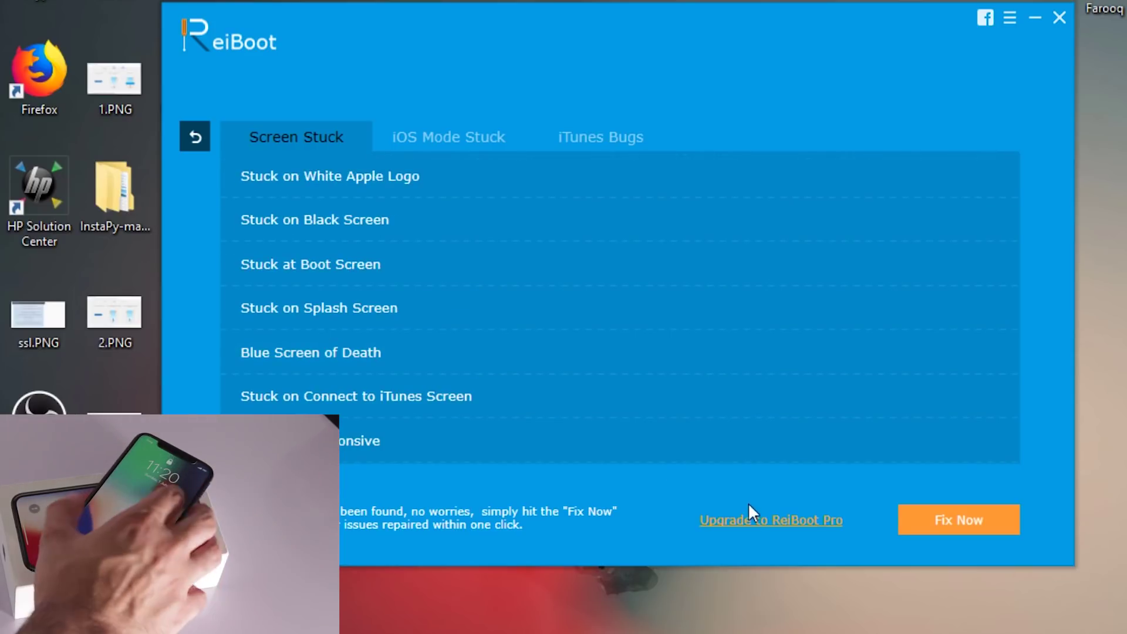